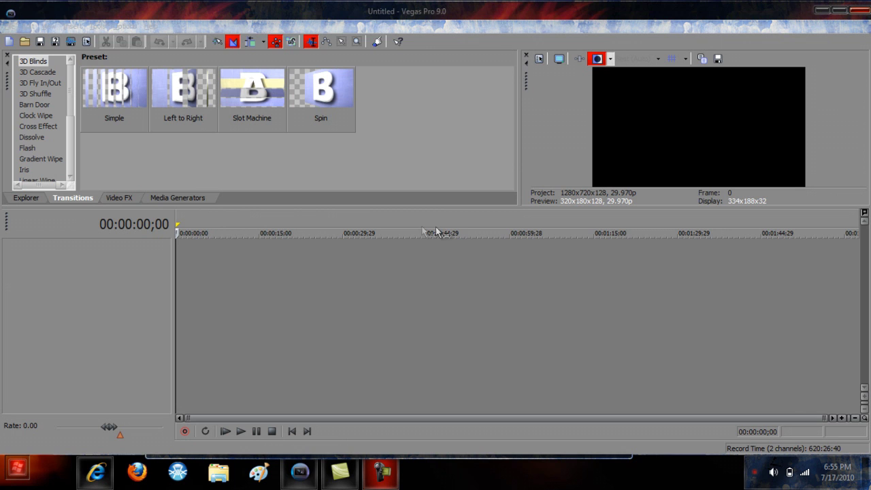
- Review the Draft, Preview, Good and Best preview quality choices, then bring up the File menu
click(660, 59)
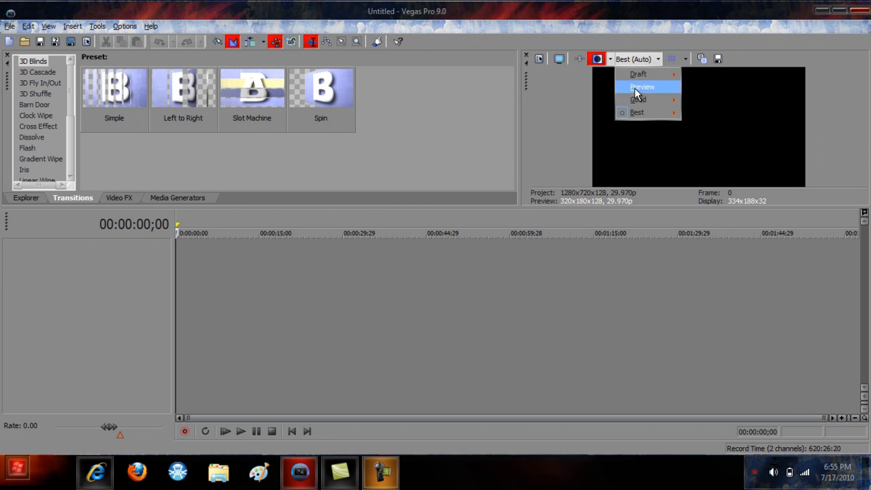
mouse_move(640, 114)
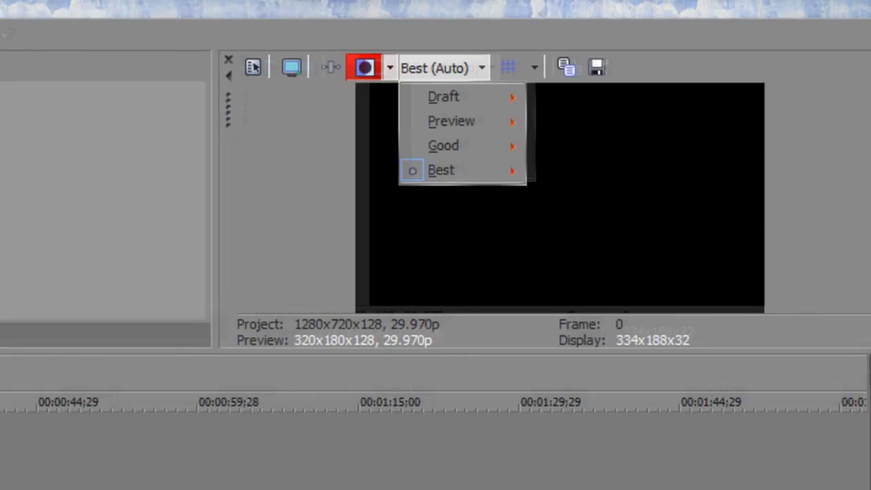
click(6, 25)
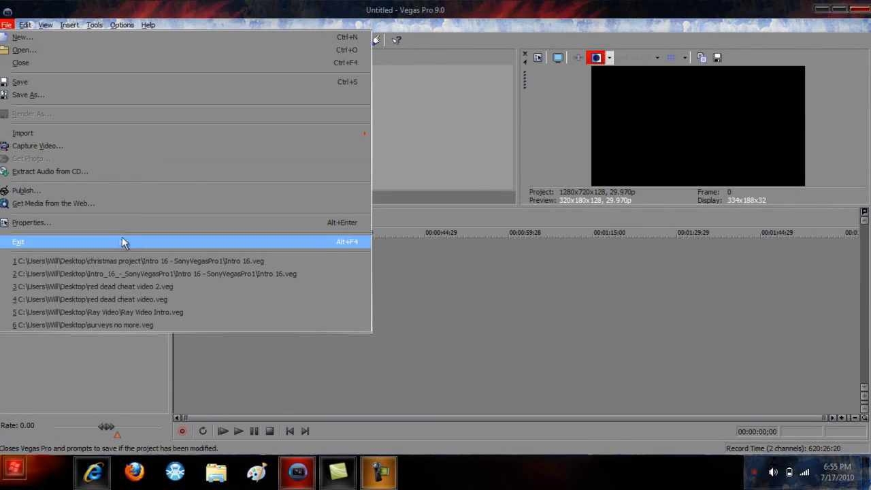
- Open Project Properties and verify the 1280x720 frame size with progressive field order
click(108, 226)
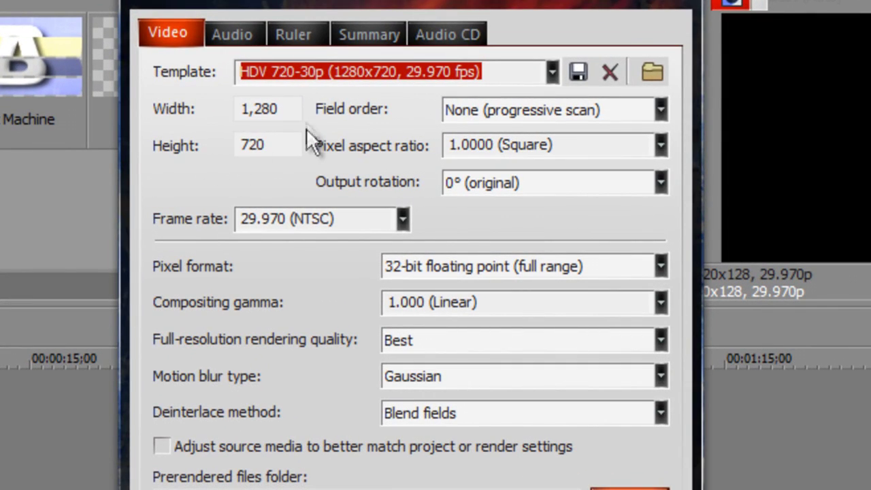
click(297, 111)
click(277, 149)
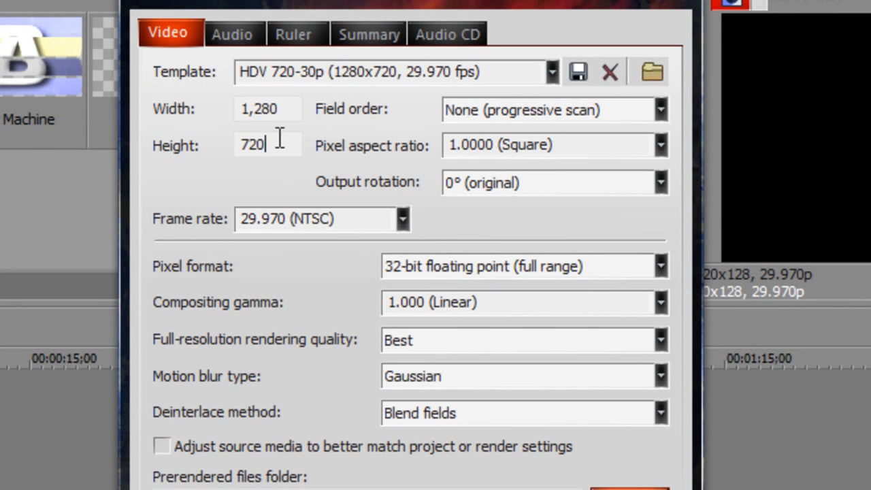
click(571, 121)
click(548, 133)
- Keep the compositing gamma, 32-bit floating point pixel format and Gaussian motion blur
click(662, 303)
click(656, 309)
click(660, 269)
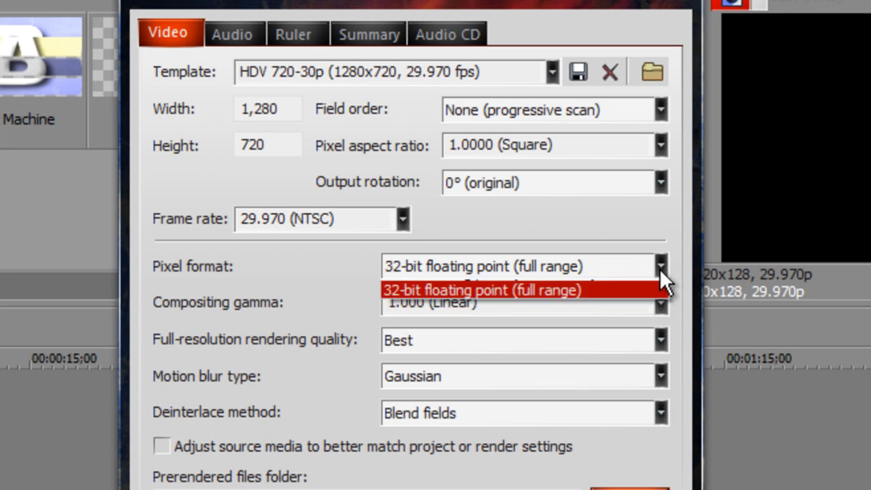
click(576, 324)
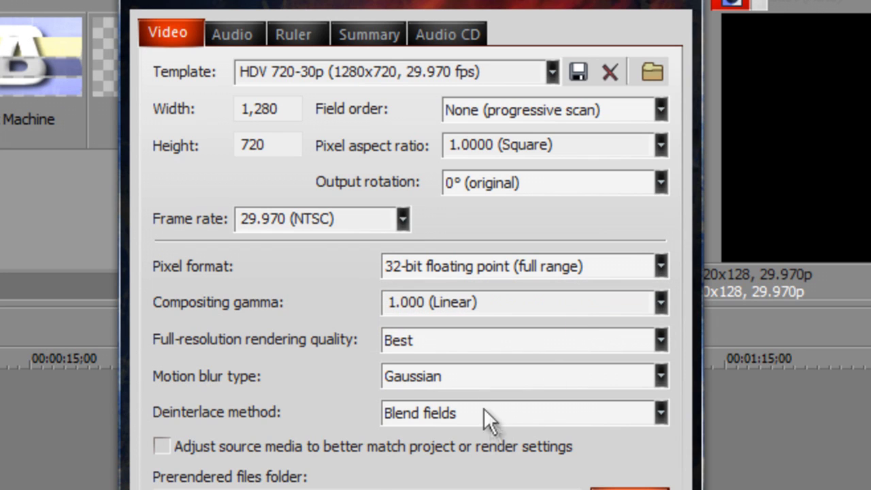
click(470, 379)
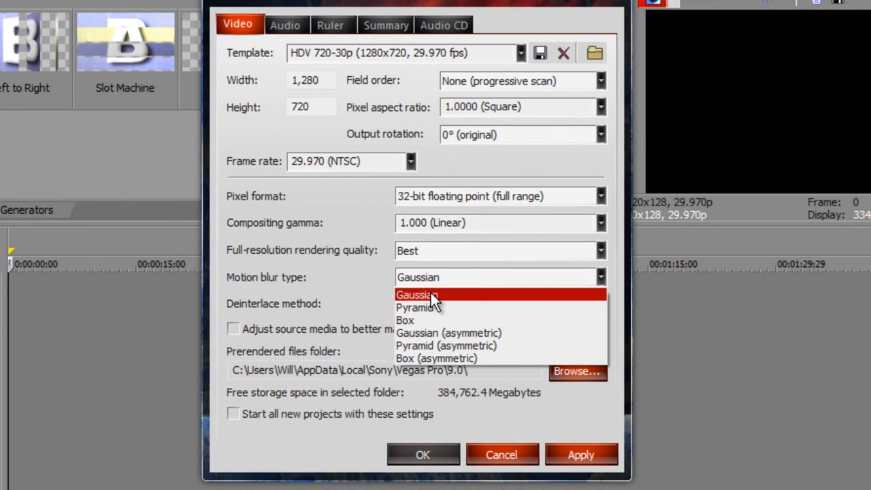
click(431, 295)
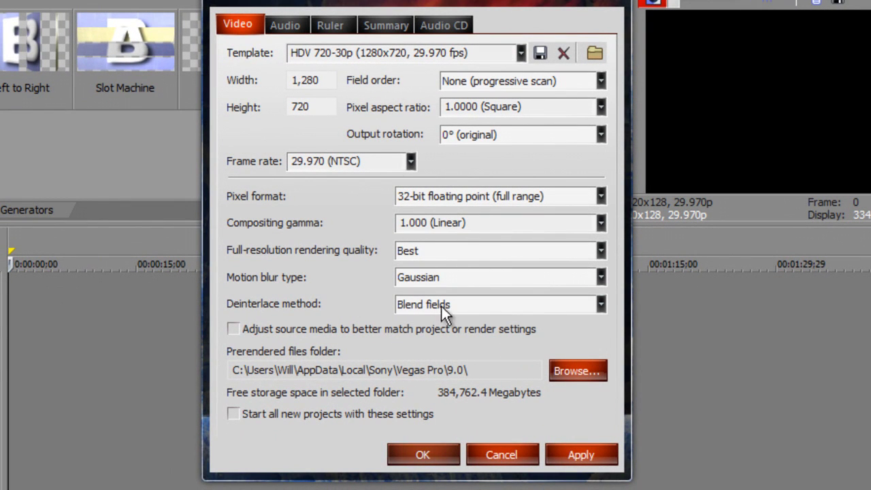
- Set the project audio to 48,000 Hz with Best resample quality, then apply and close
click(293, 27)
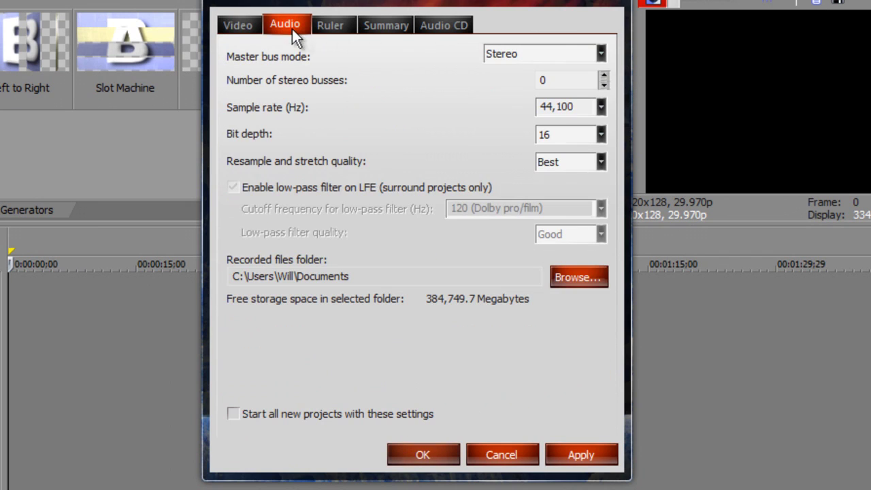
click(601, 107)
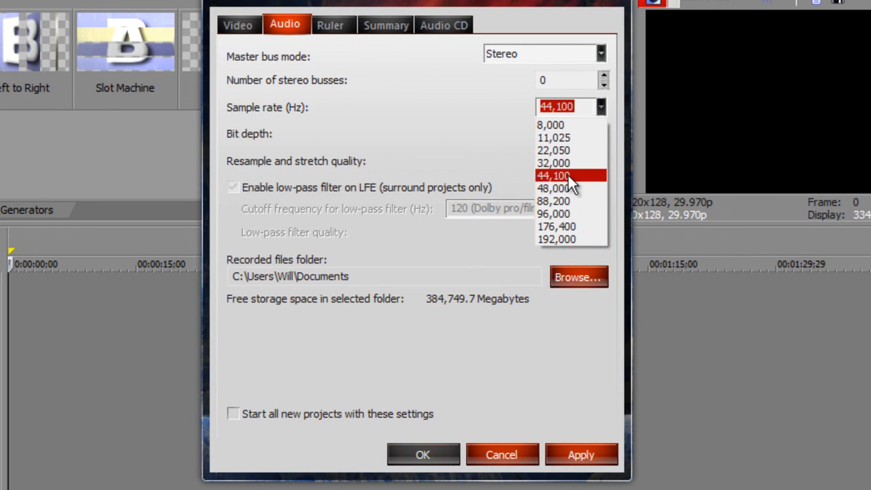
click(567, 187)
click(601, 162)
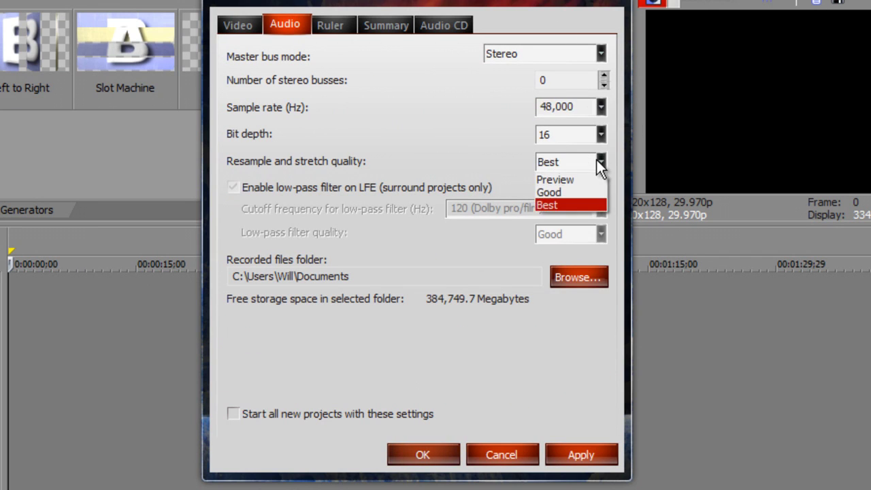
click(557, 206)
click(598, 107)
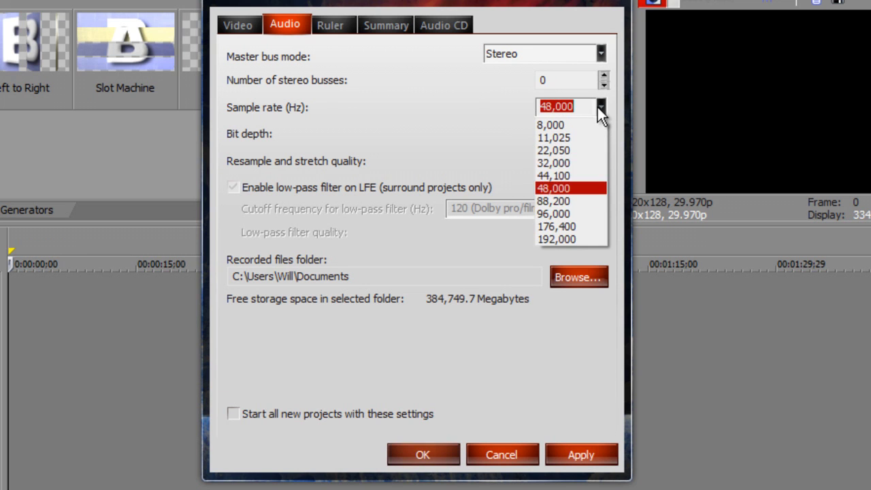
click(556, 193)
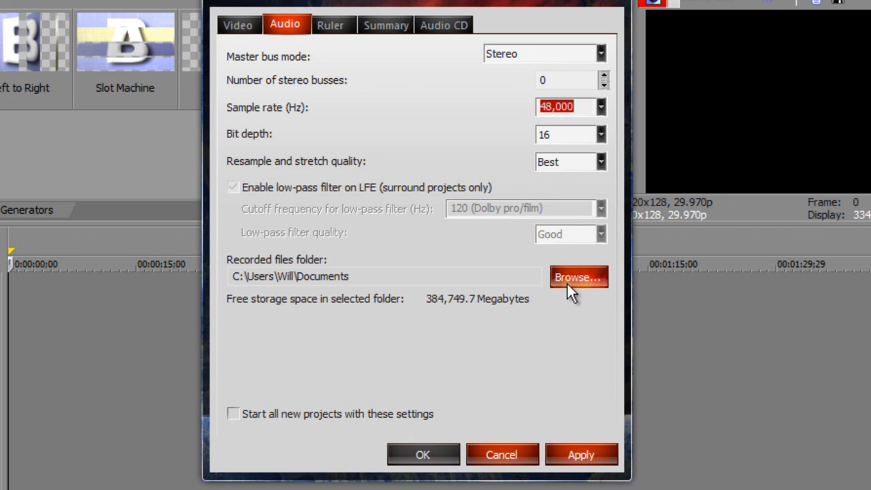
click(571, 453)
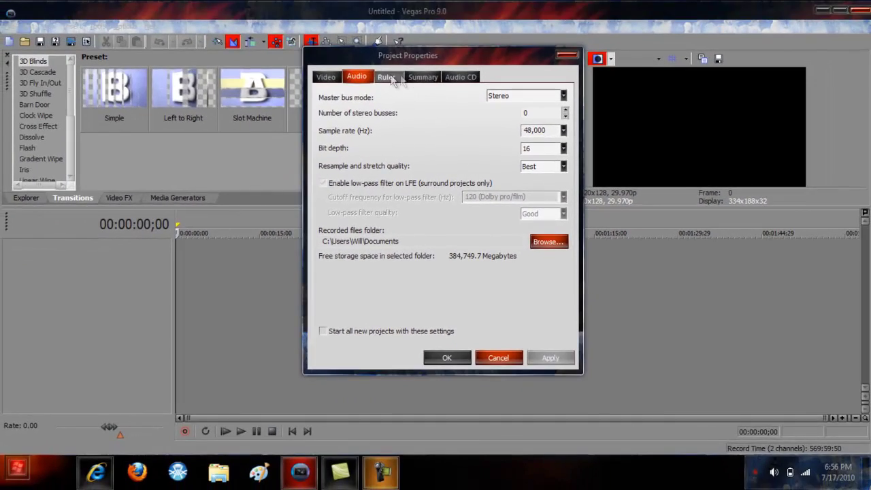
click(457, 358)
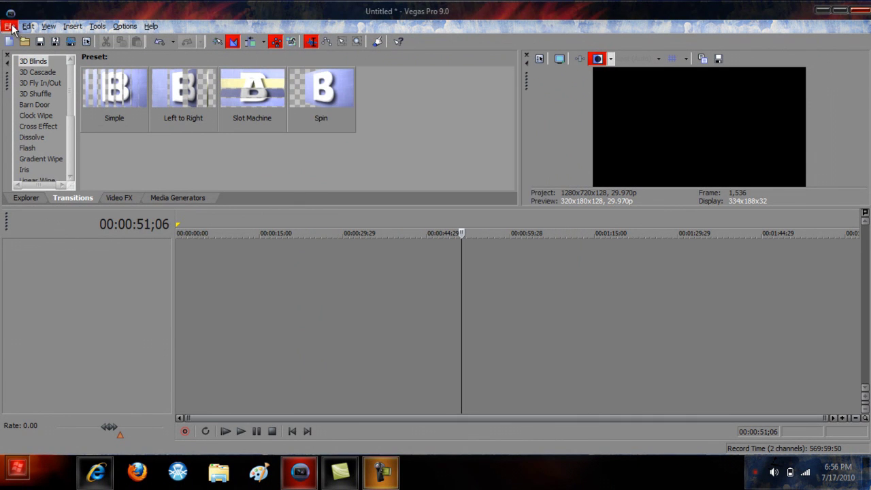
- Place a Large Tiles checkerboard event at the timeline start and open File > Render As
click(10, 26)
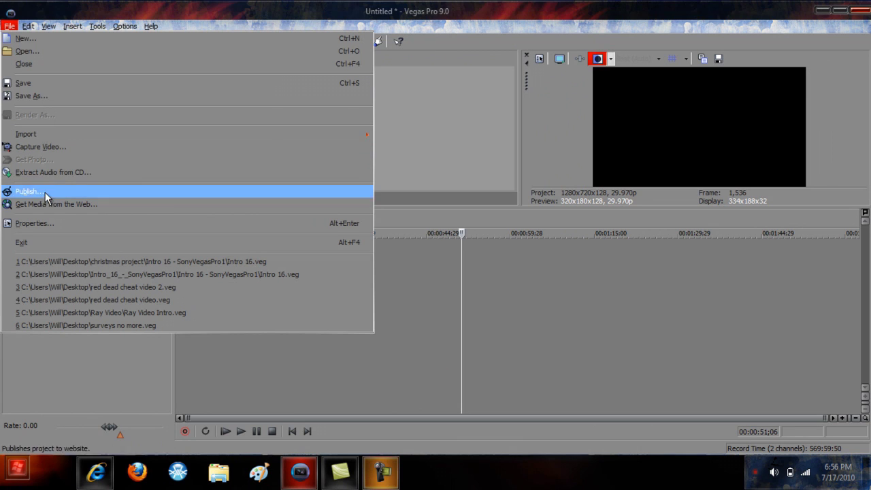
key(Escape)
click(244, 117)
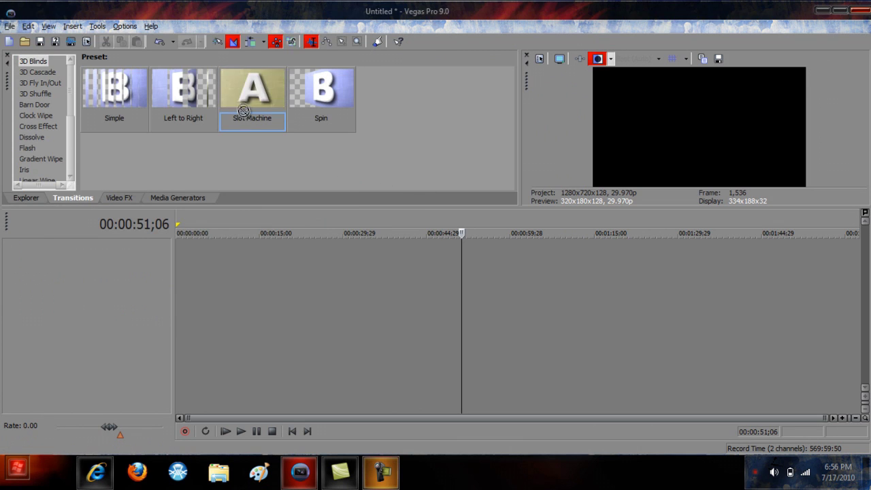
click(177, 198)
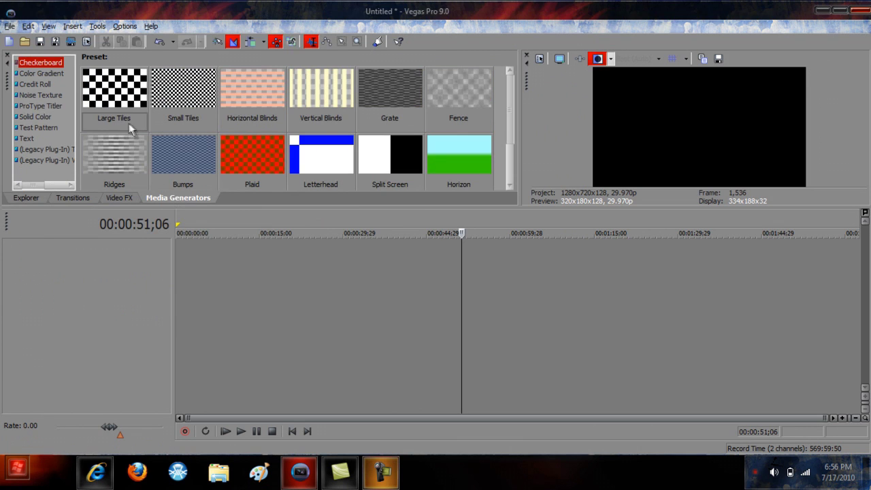
drag(132, 125, 188, 254)
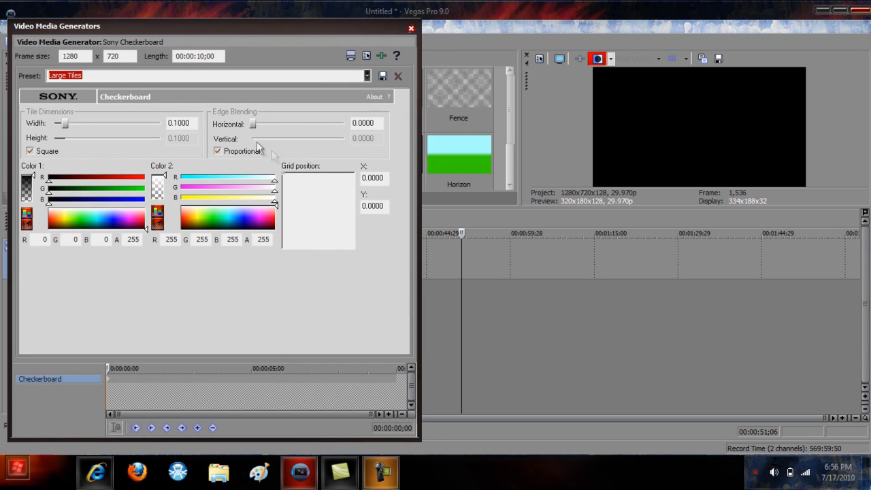
click(411, 29)
click(9, 26)
click(54, 119)
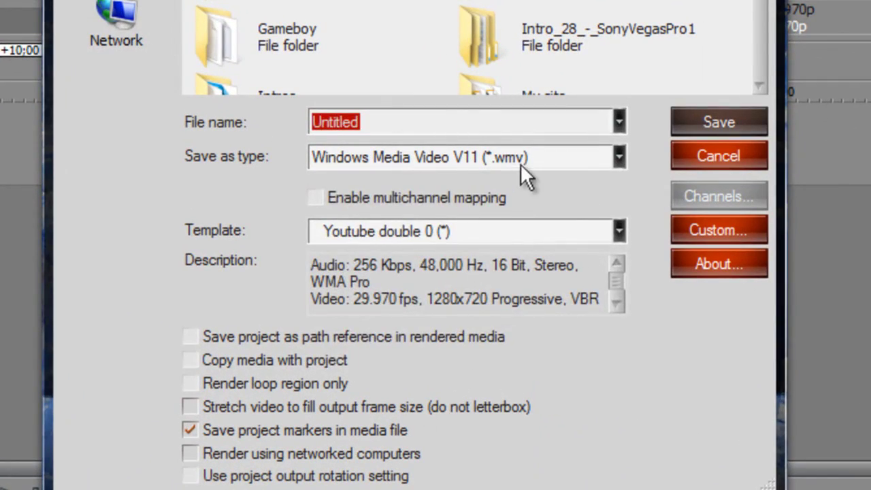
- Keep Windows Media Video V11 (*.wmv) as output type and open the Youtube double 0 custom settings
click(507, 234)
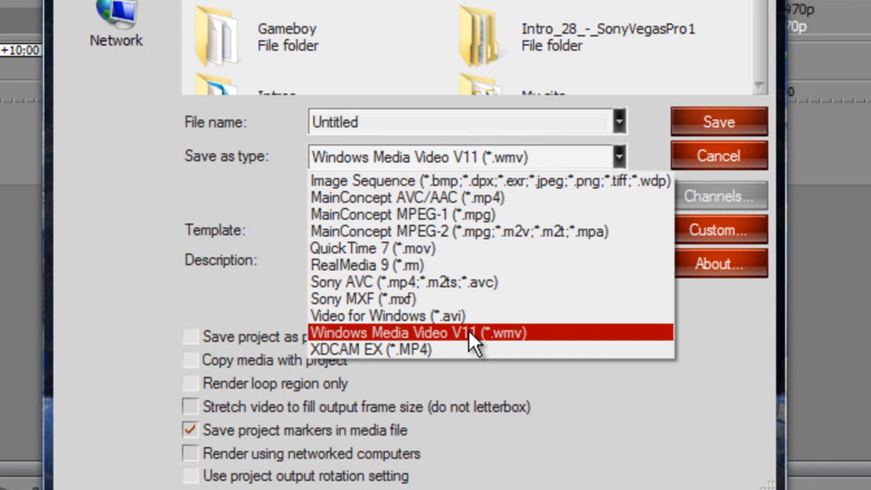
click(197, 232)
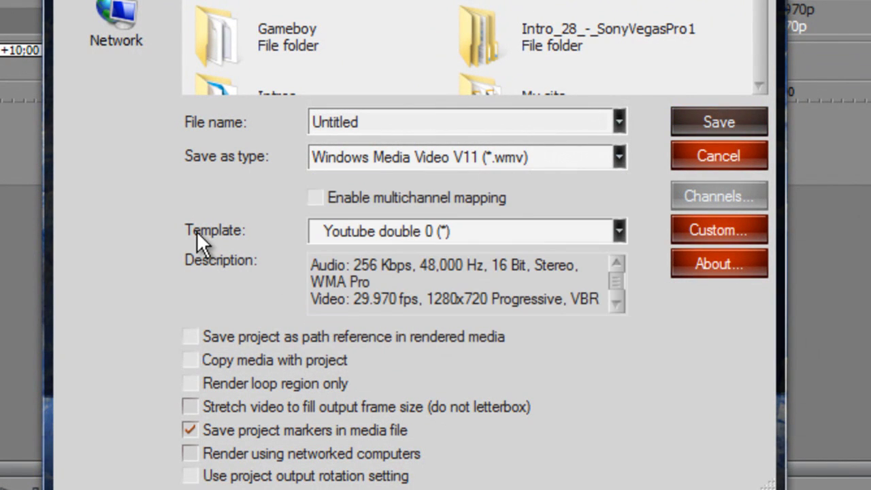
click(718, 231)
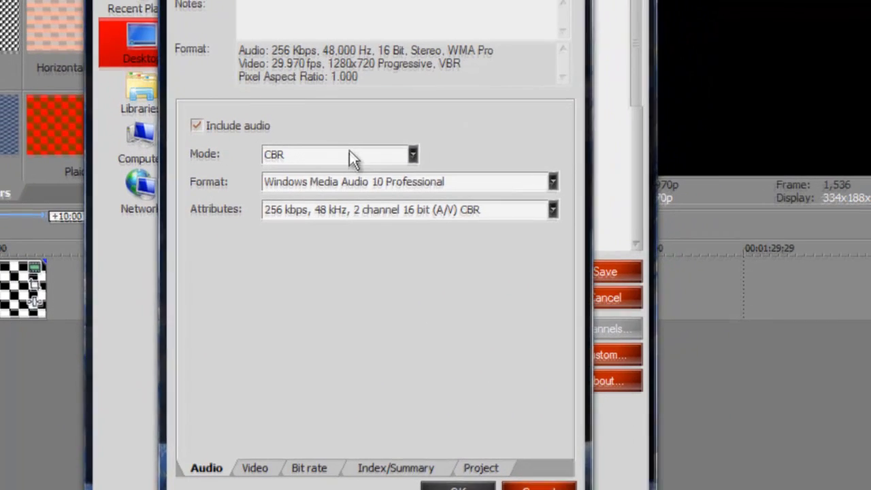
- Keep CBR and Windows Media Audio 10 Professional, choosing 256 kbps, 48 kHz, 5.1 channel 24 bit
click(350, 156)
click(352, 168)
click(358, 184)
click(359, 196)
click(358, 217)
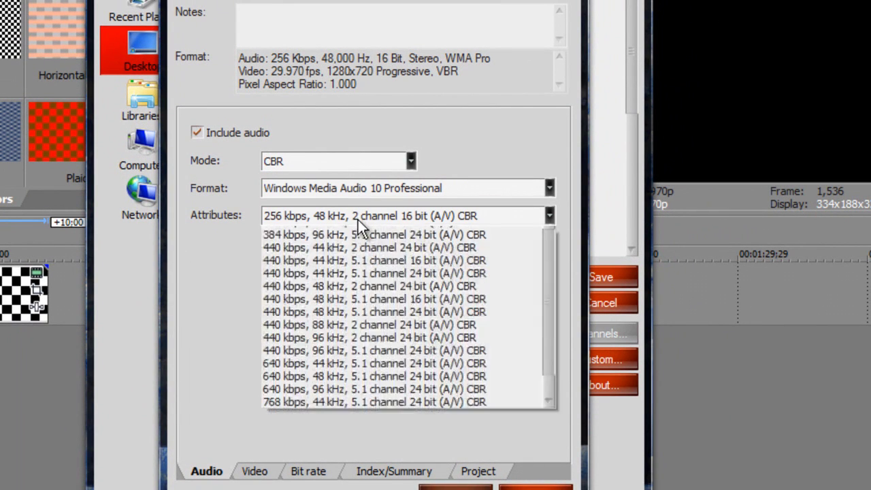
click(549, 268)
click(548, 267)
scroll(545, 327, down, 4)
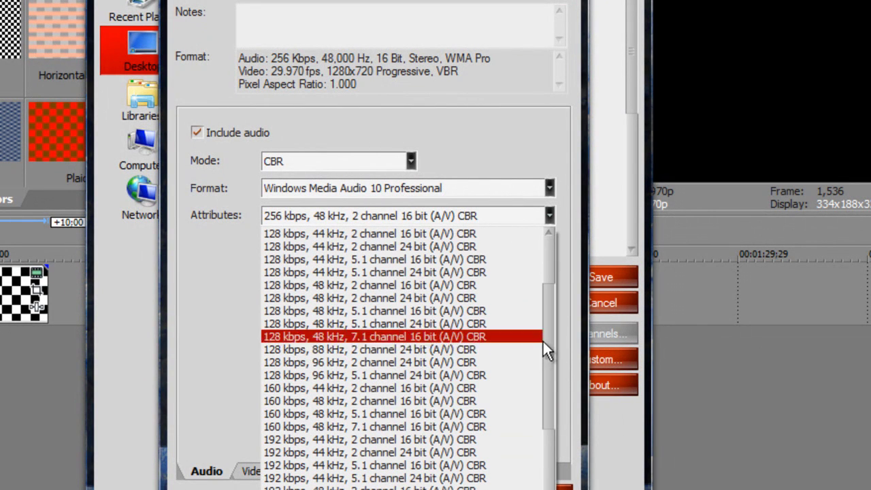
scroll(543, 409, down, 5)
click(545, 391)
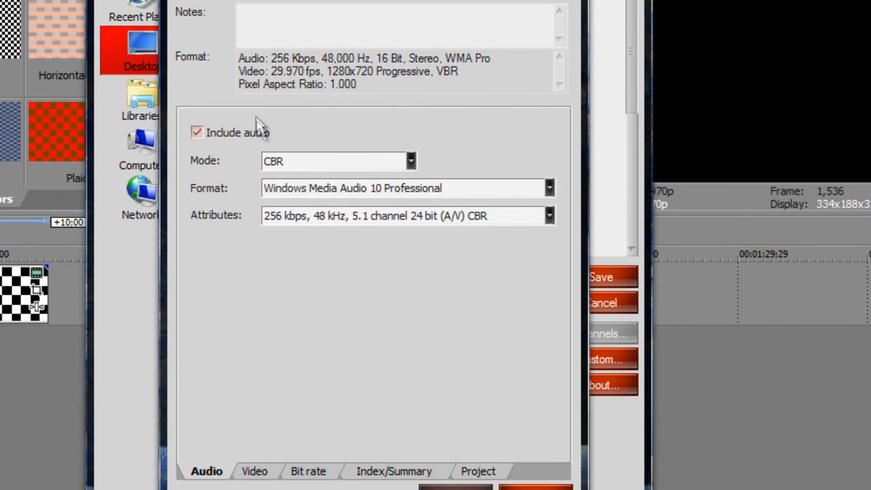
- Keep Quality VBR mode, Windows Media Video 9 codec and High definition (1280x720) image size
click(253, 472)
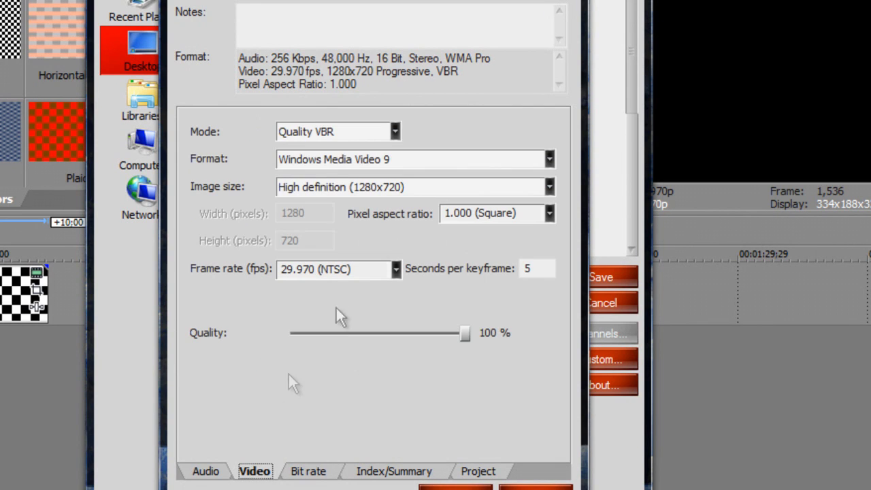
click(370, 134)
click(348, 188)
click(367, 159)
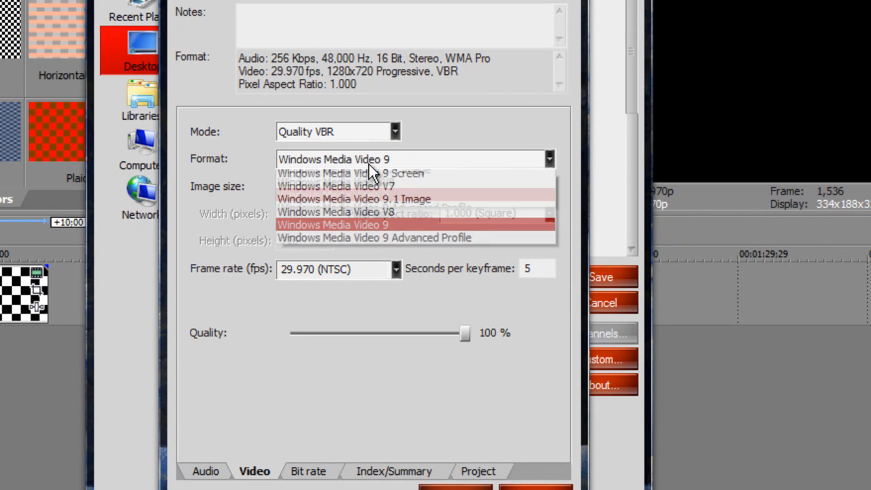
click(365, 229)
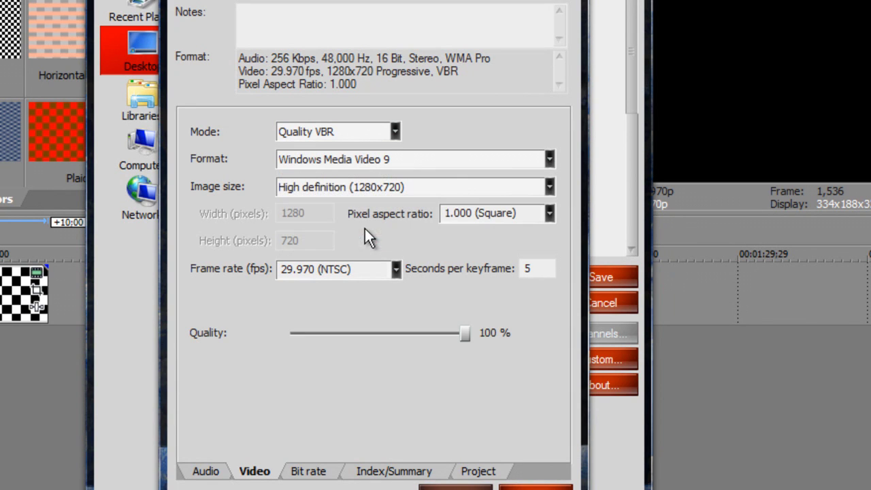
click(315, 190)
click(318, 291)
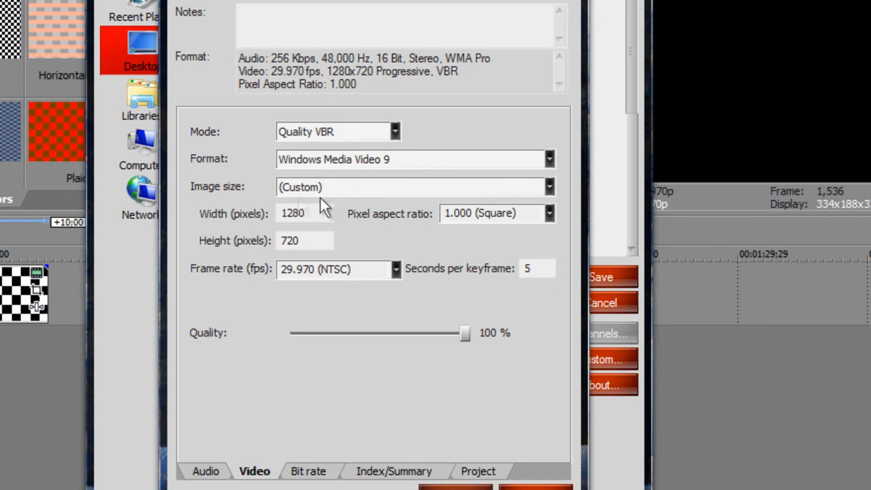
click(352, 186)
click(337, 267)
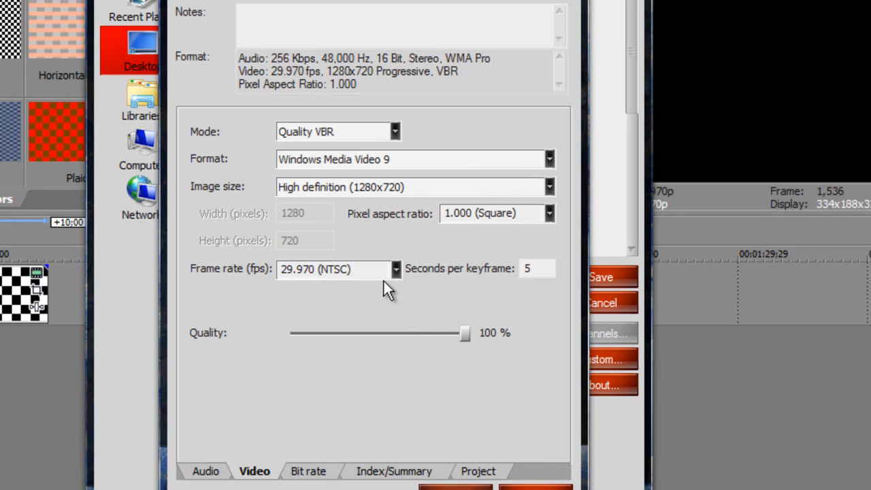
- Review the Bit rate, Index/Summary and Project tabs, then apply the custom template
click(331, 471)
click(395, 480)
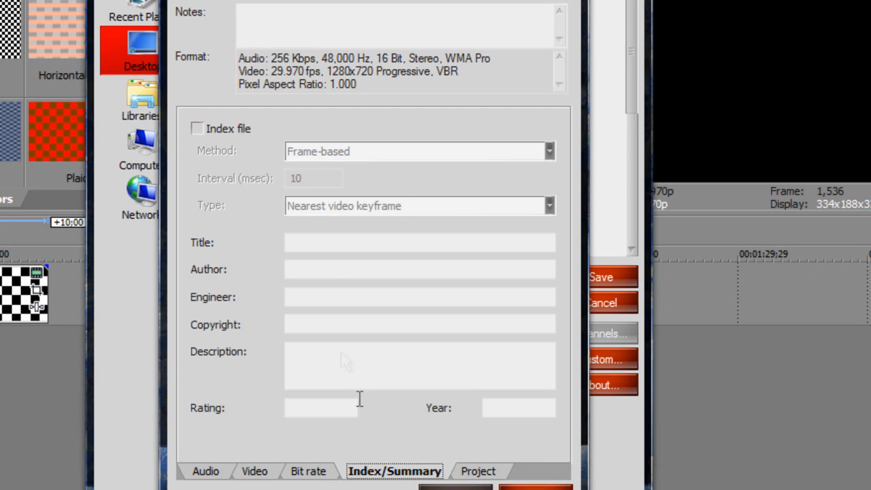
click(478, 474)
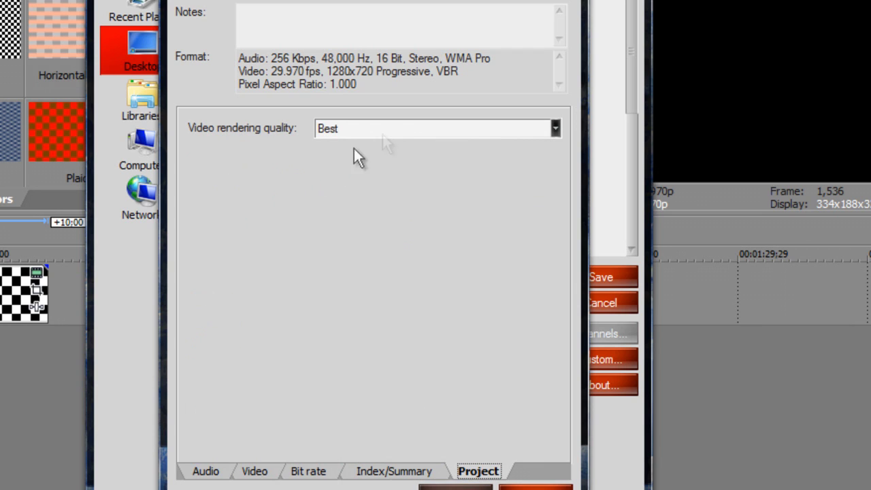
click(488, 485)
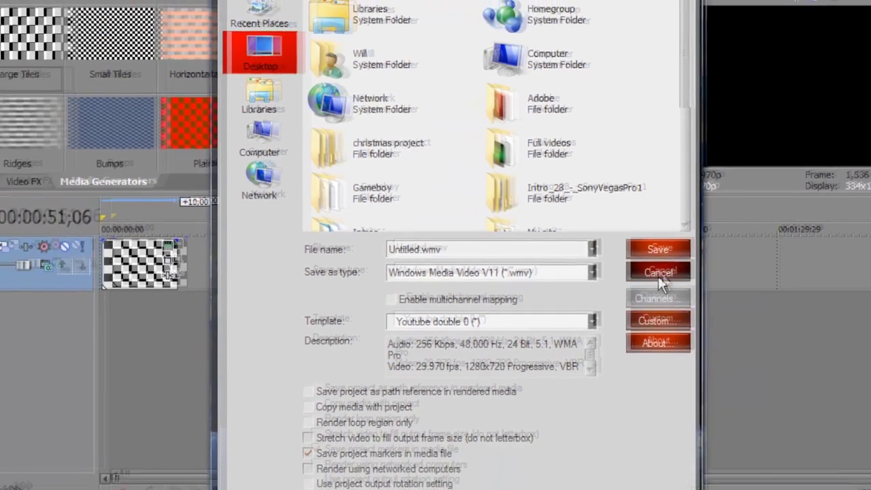
- Cancel rendering and shrink the checkerboard's pan/crop frame to 1,280 x 687.2
click(658, 274)
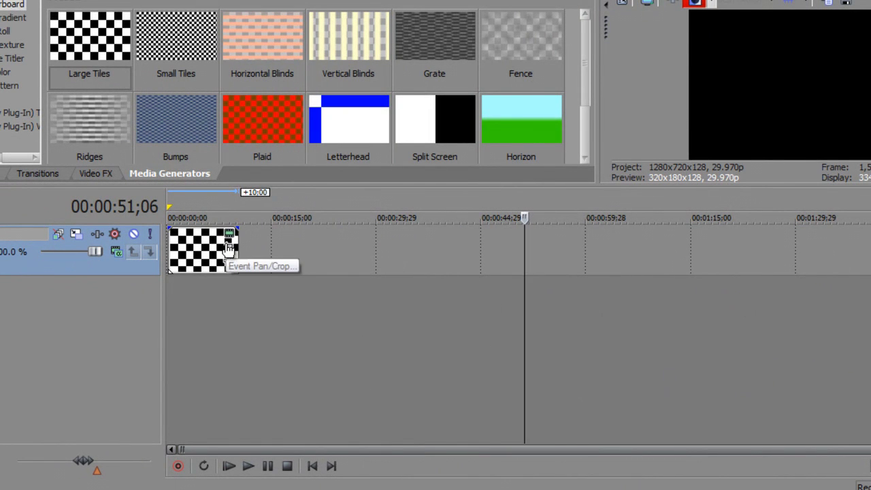
click(227, 246)
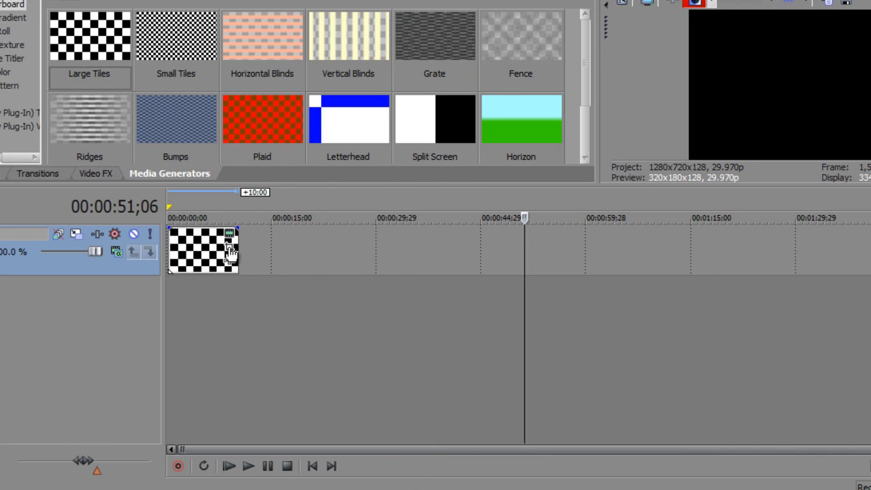
click(230, 239)
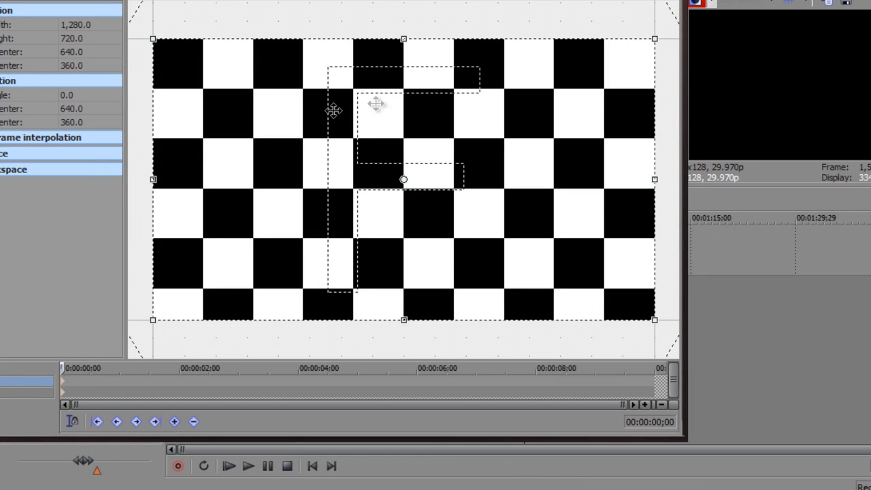
drag(404, 320, 427, 313)
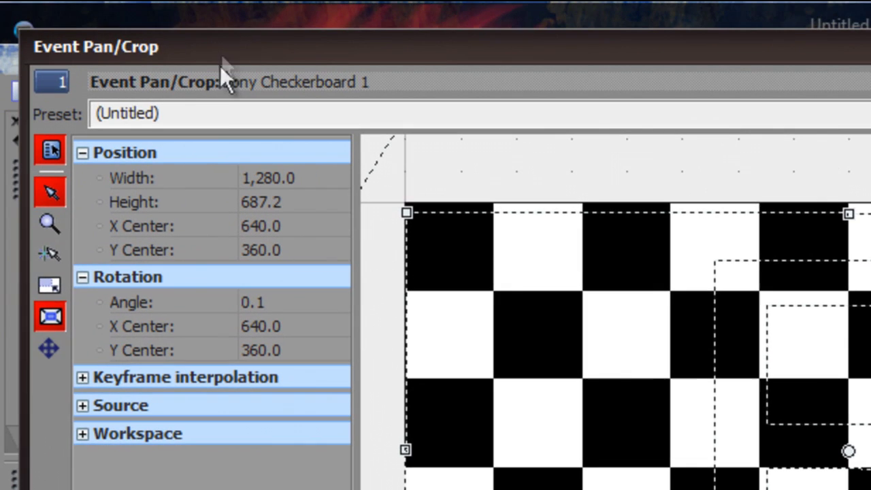
click(185, 109)
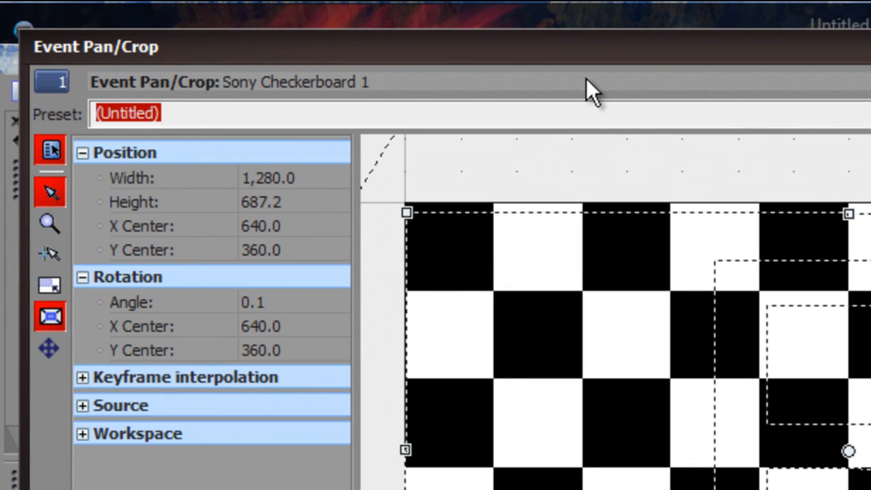
key(alt+Down)
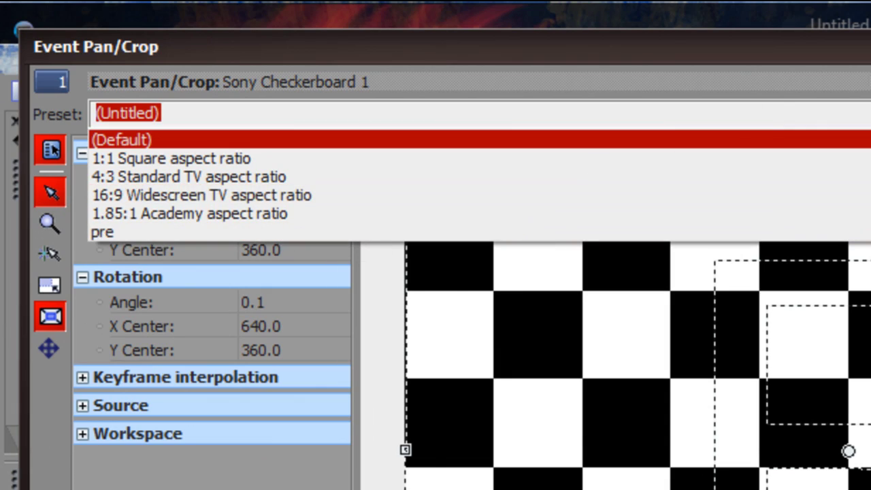
key(Escape)
key(Escape)
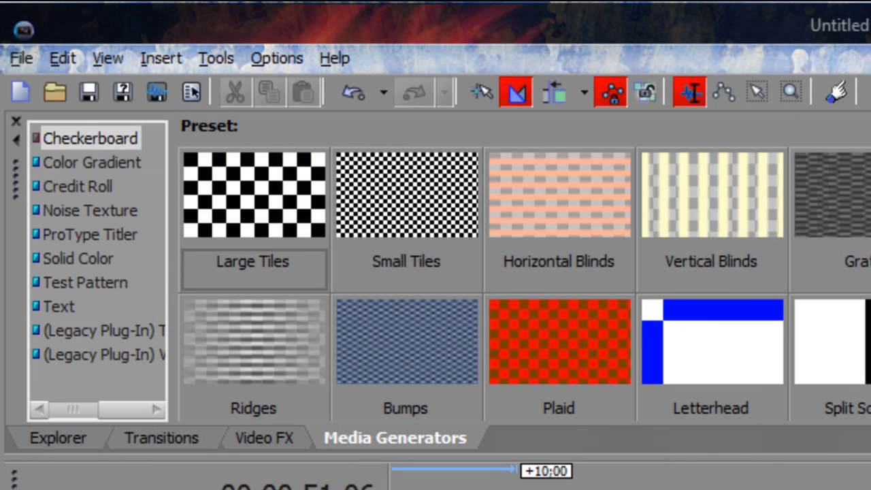